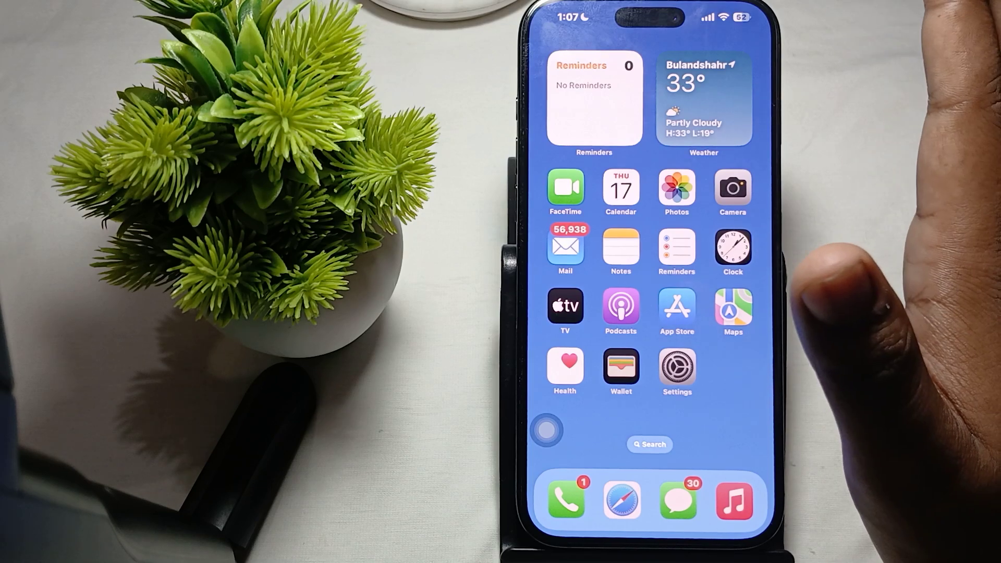
- Launch Settings and reach Privacy & Security after backing out of Emergency SOS
{"action": "left_click", "coordinate": [678, 366]}
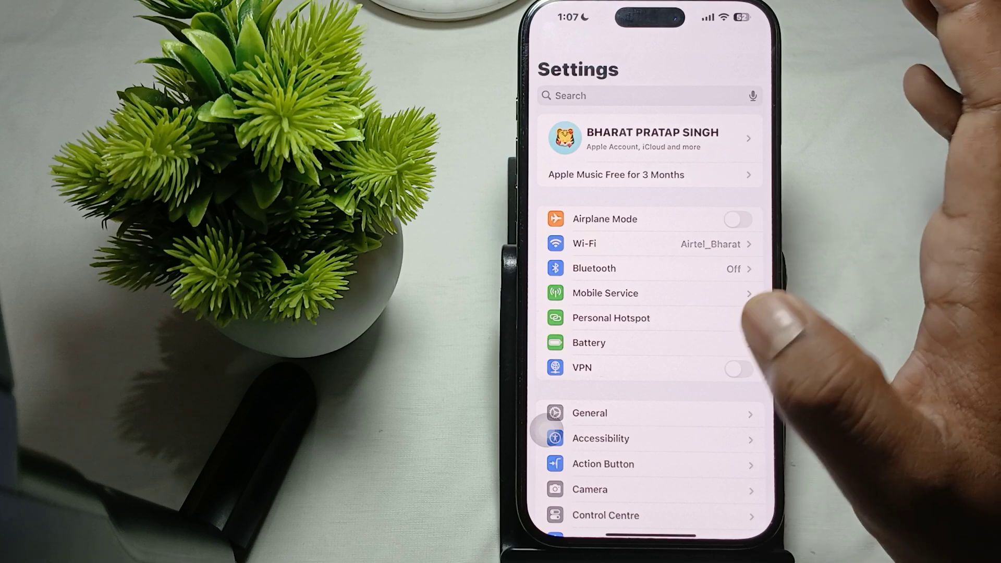
{"action": "scroll", "coordinate": [649, 313], "scroll_direction": "down", "scroll_amount": 5}
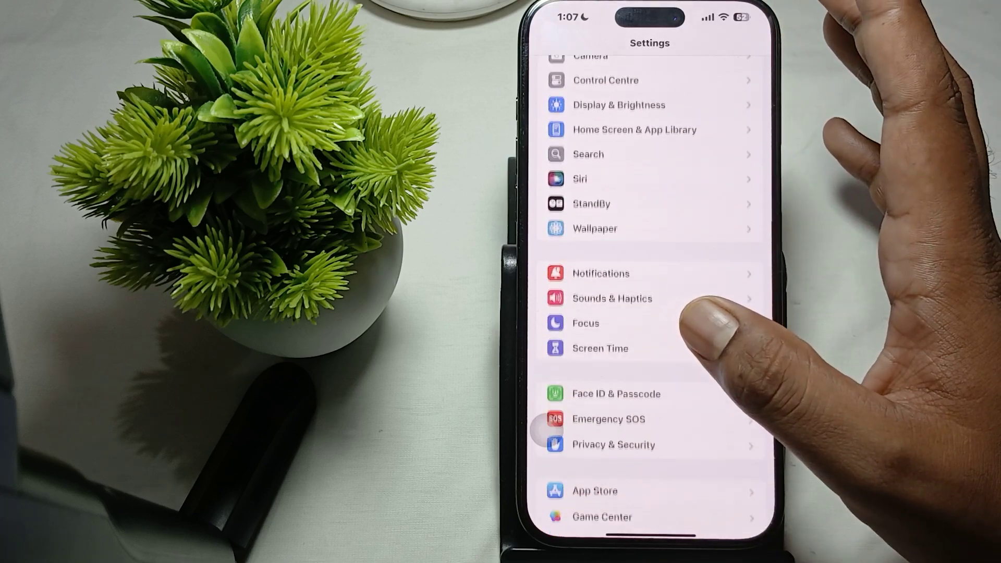
{"action": "scroll", "coordinate": [708, 325], "scroll_direction": "down", "scroll_amount": 2}
{"action": "scroll", "coordinate": [697, 376], "scroll_direction": "down", "scroll_amount": 3}
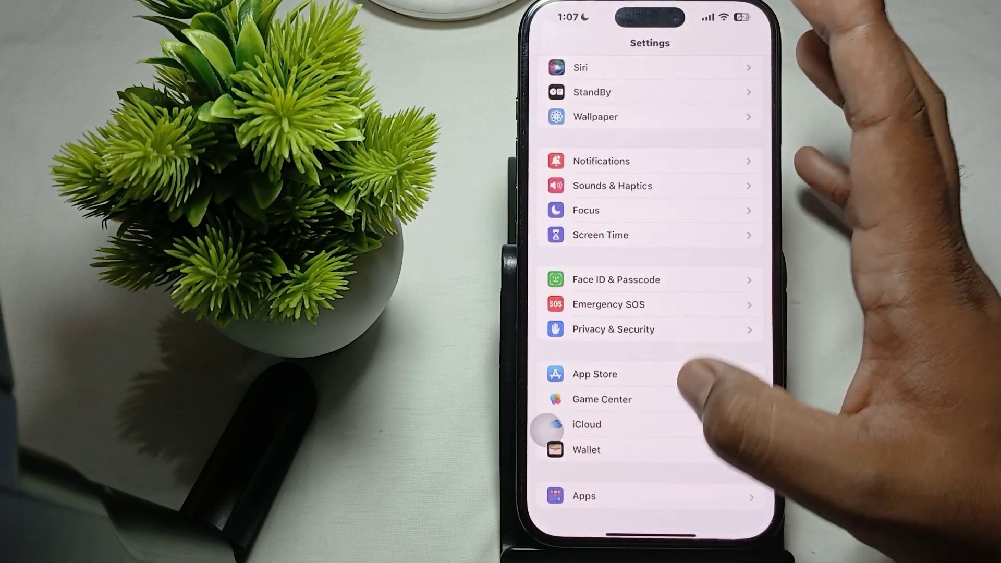
{"action": "scroll", "coordinate": [545, 429], "scroll_direction": "up", "scroll_amount": 3}
{"action": "scroll", "coordinate": [545, 430], "scroll_direction": "up", "scroll_amount": 1}
{"action": "scroll", "coordinate": [545, 410], "scroll_direction": "up", "scroll_amount": 1}
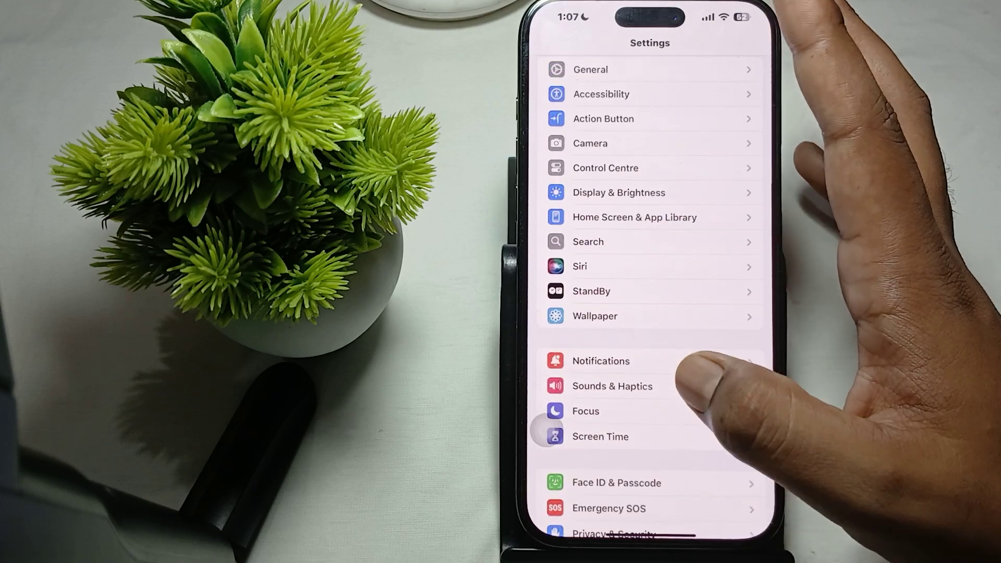
{"action": "scroll", "coordinate": [546, 429], "scroll_direction": "down", "scroll_amount": 2}
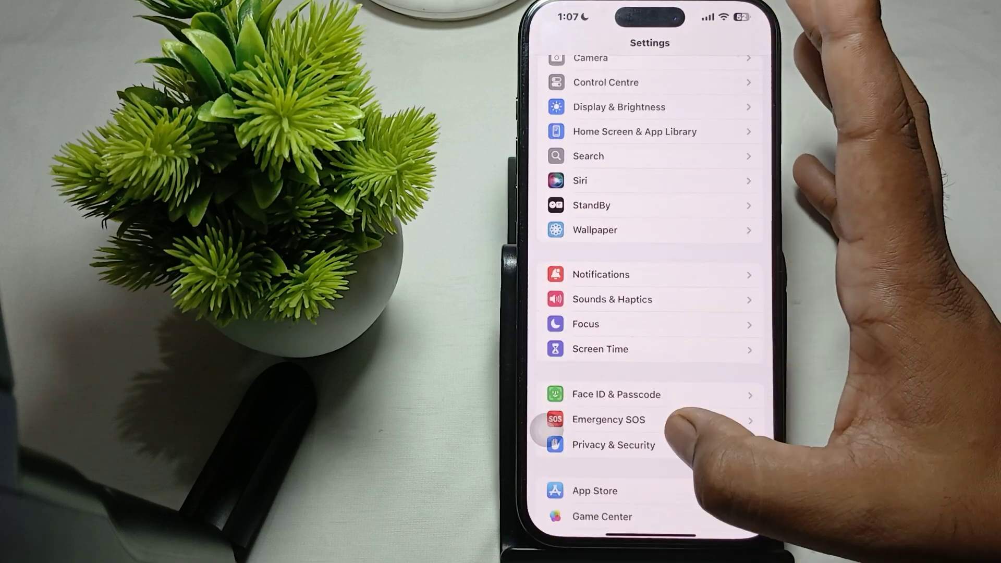
{"action": "left_click", "coordinate": [545, 423]}
{"action": "left_click", "coordinate": [548, 43]}
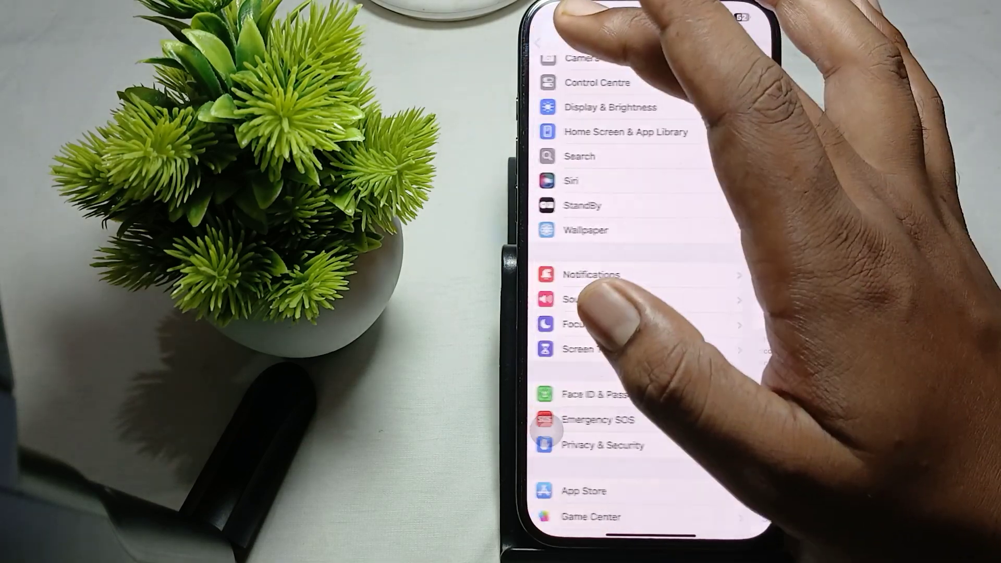
{"action": "left_click", "coordinate": [611, 445]}
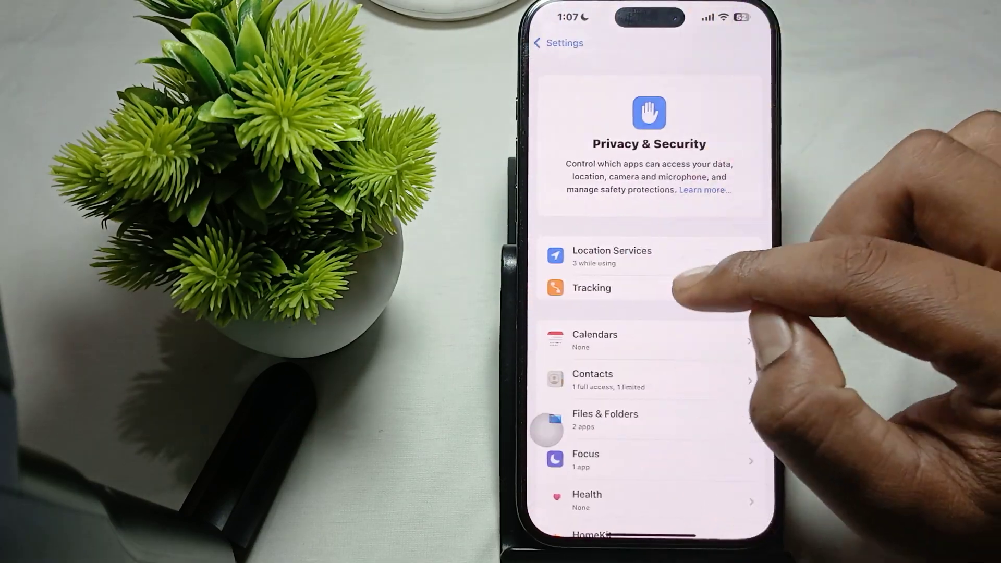
- Enable Precise Location for Siri under Location Services, then go back to the Home Screen
{"action": "left_click", "coordinate": [681, 252]}
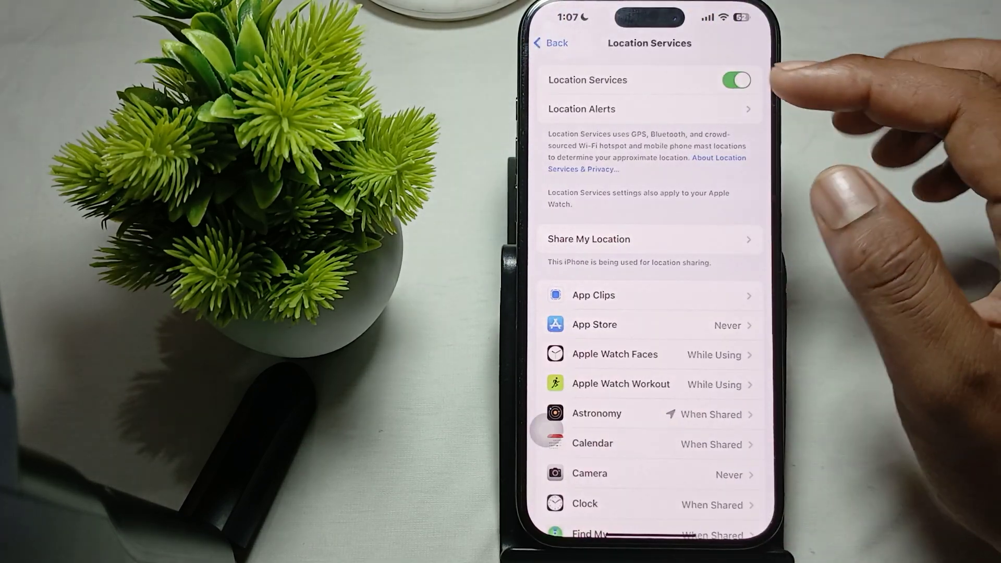
{"action": "scroll", "coordinate": [649, 352], "scroll_direction": "down", "scroll_amount": 5}
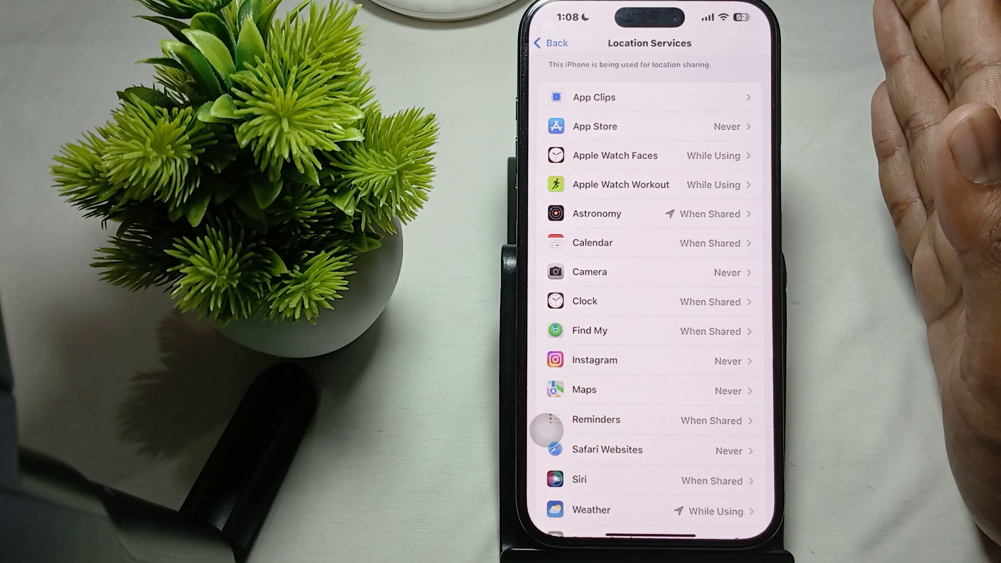
{"action": "scroll", "coordinate": [650, 313], "scroll_direction": "down", "scroll_amount": 3}
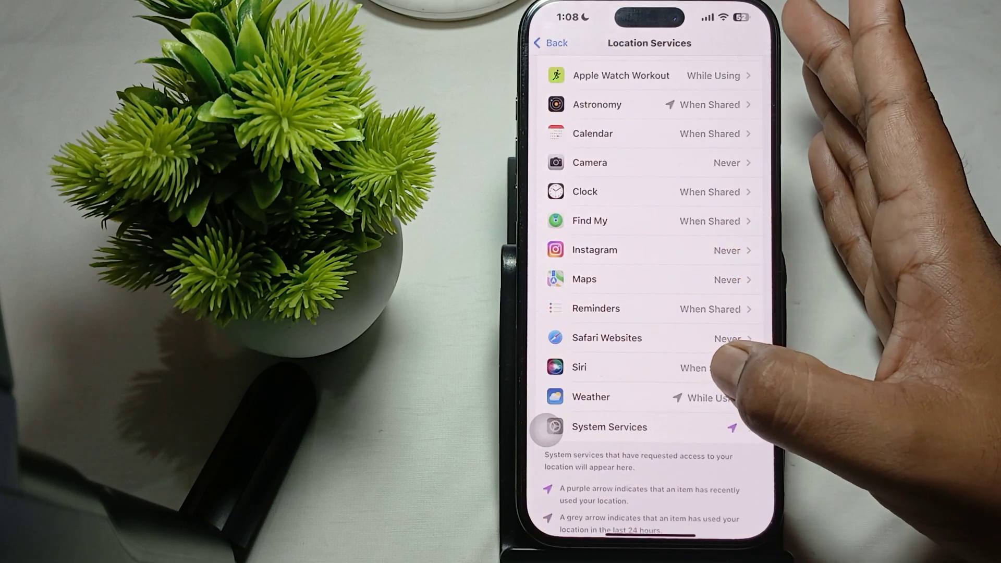
{"action": "left_click", "coordinate": [716, 367]}
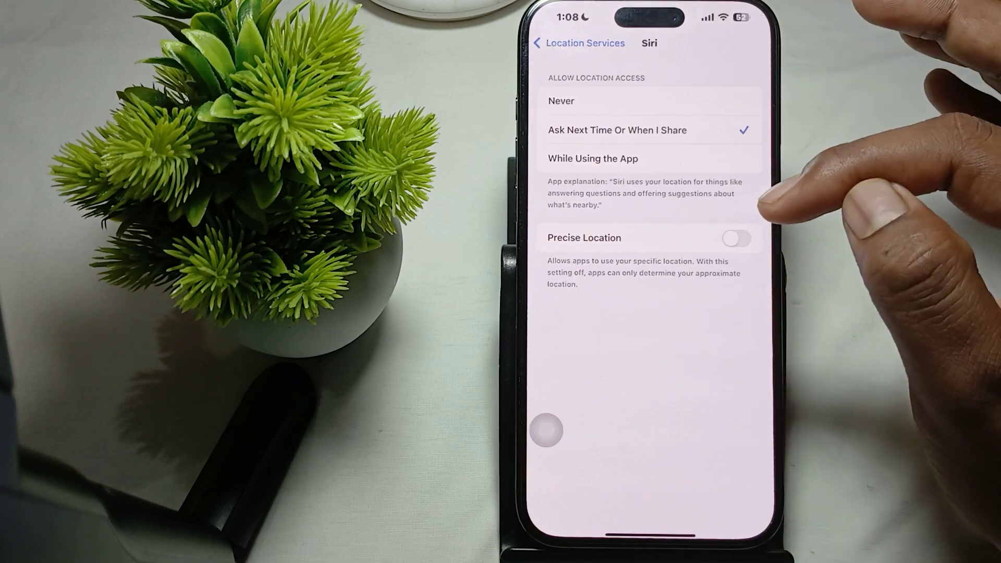
{"action": "left_click", "coordinate": [730, 238]}
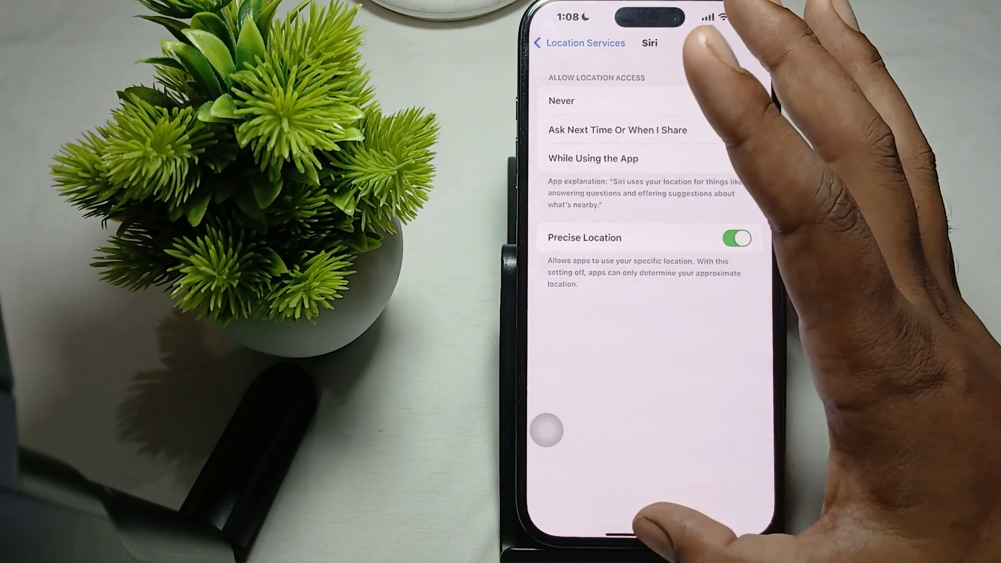
{"action": "left_click_drag", "start_coordinate": [648, 524], "coordinate": [671, 415]}
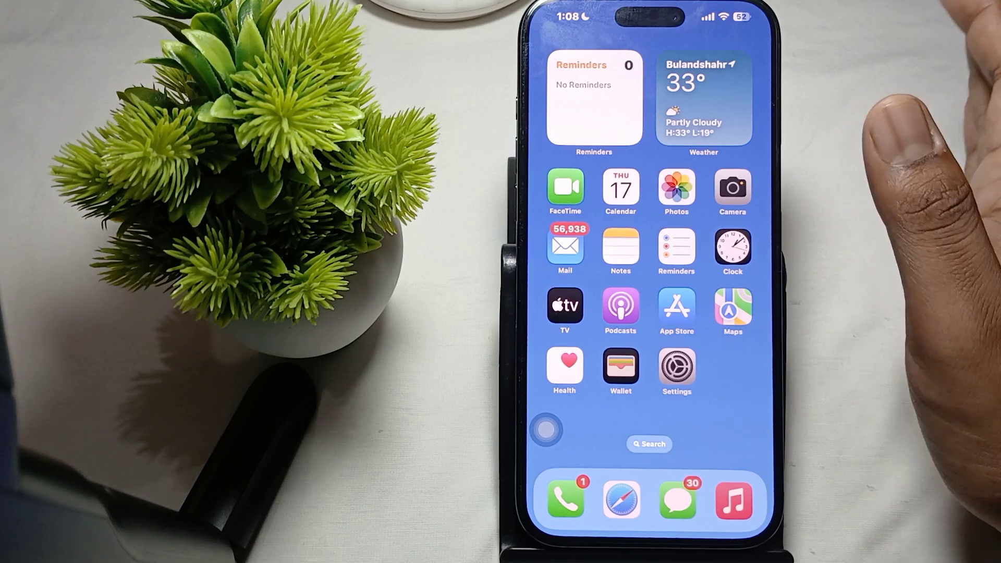
- Search Settings for 'Bac' and open the Background App Refresh result
{"action": "left_click", "coordinate": [677, 366]}
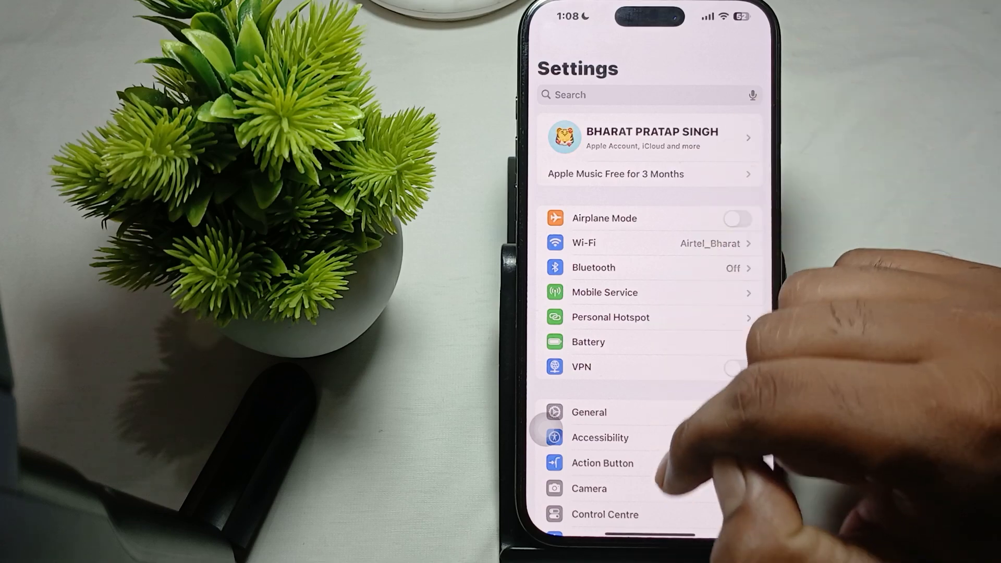
{"action": "left_click", "coordinate": [689, 92]}
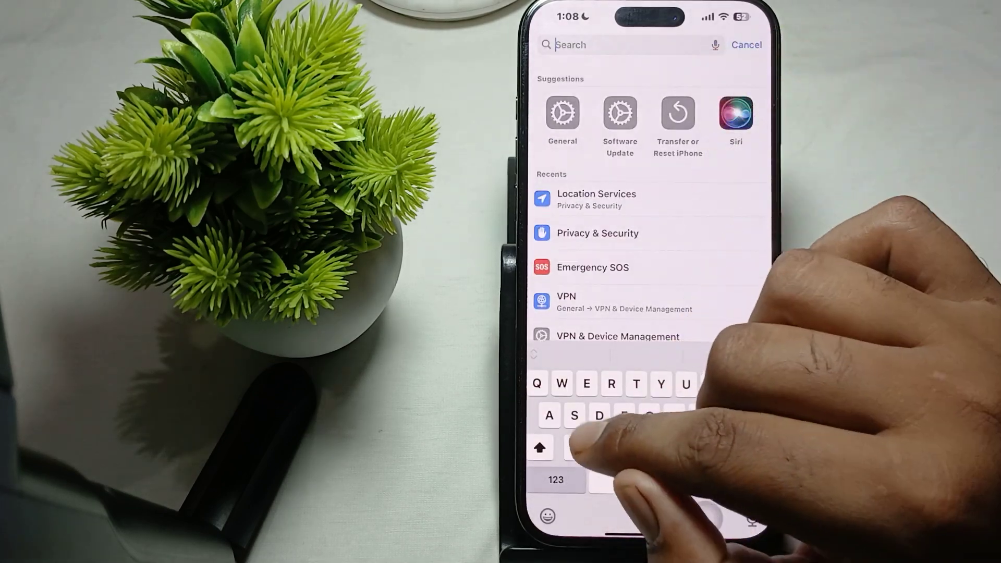
{"action": "type", "text": "B"}
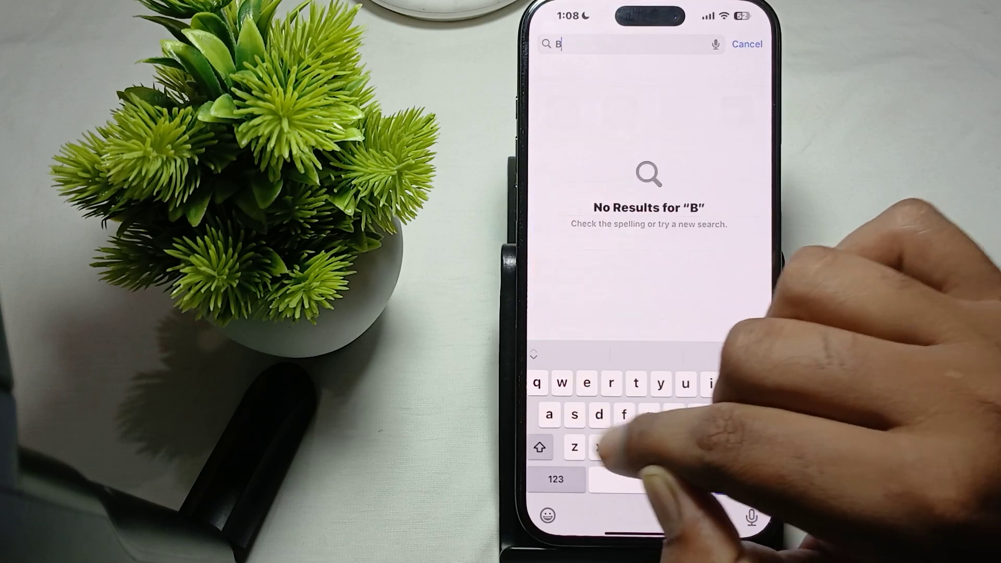
{"action": "type", "text": "av"}
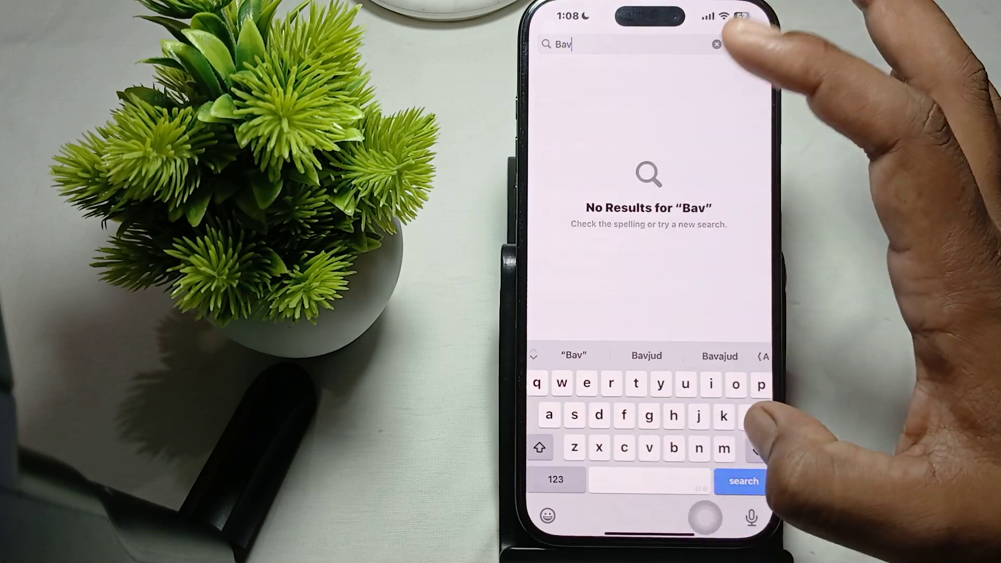
{"action": "key", "text": "BackSpace"}
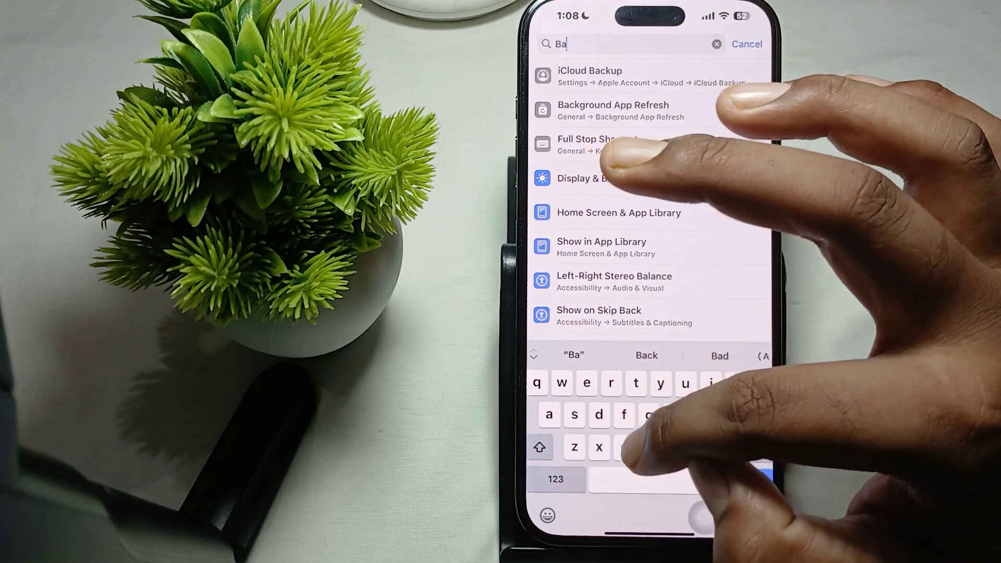
{"action": "type", "text": "cg"}
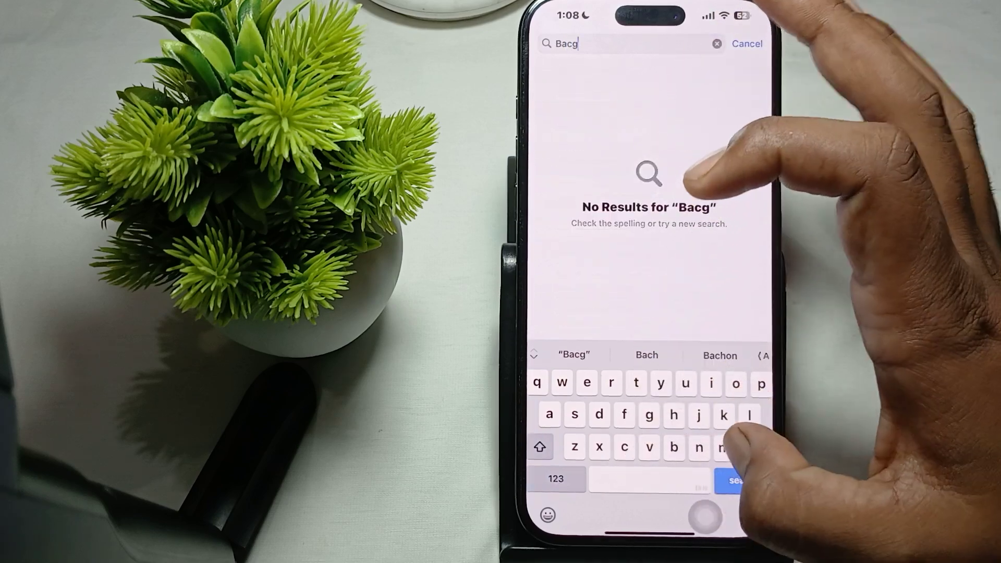
{"action": "key", "text": "BackSpace"}
{"action": "left_click", "coordinate": [619, 110]}
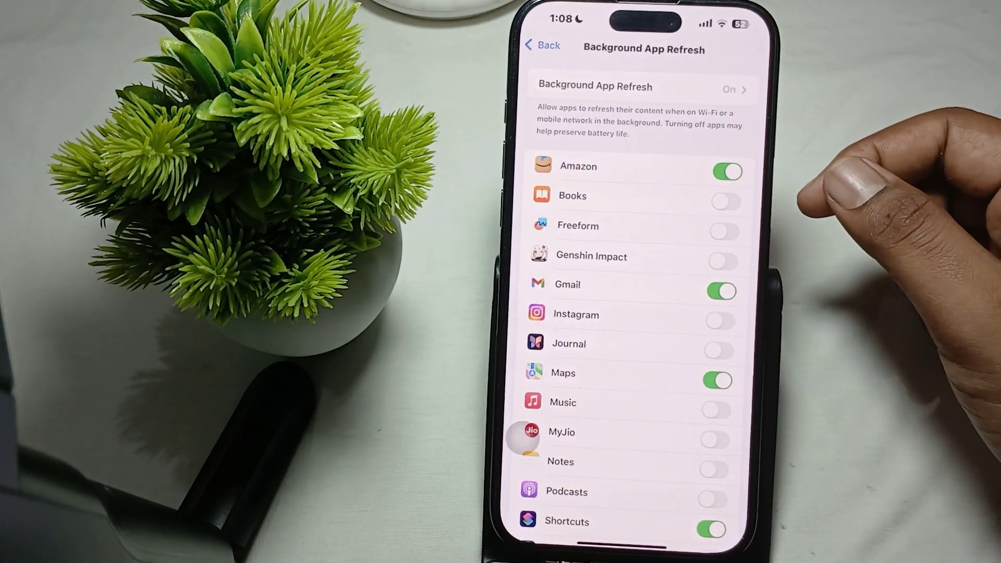
{"action": "scroll", "coordinate": [638, 313], "scroll_direction": "down", "scroll_amount": 5}
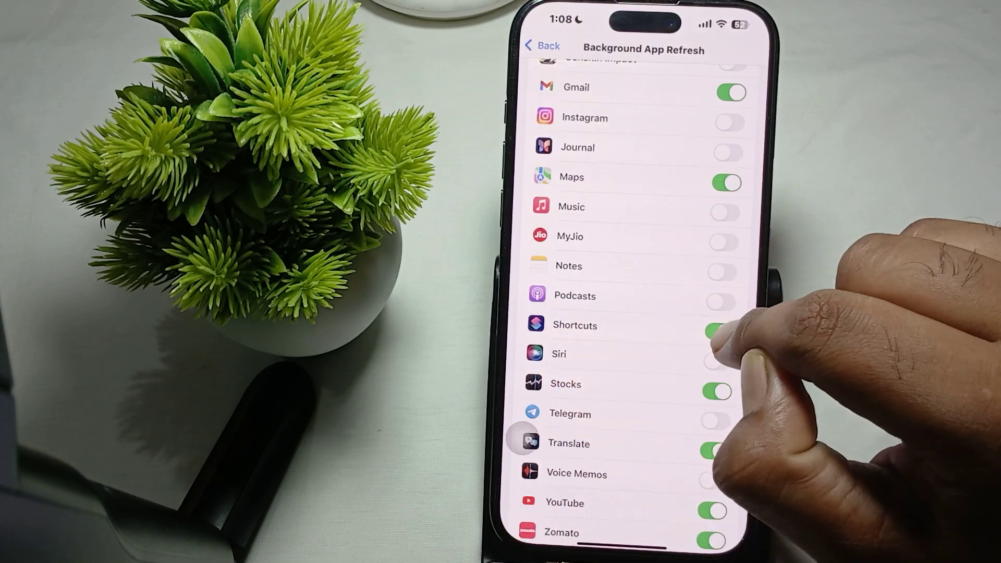
- Switch off the Shortcuts toggle in the Background App Refresh list
{"action": "left_click", "coordinate": [715, 330]}
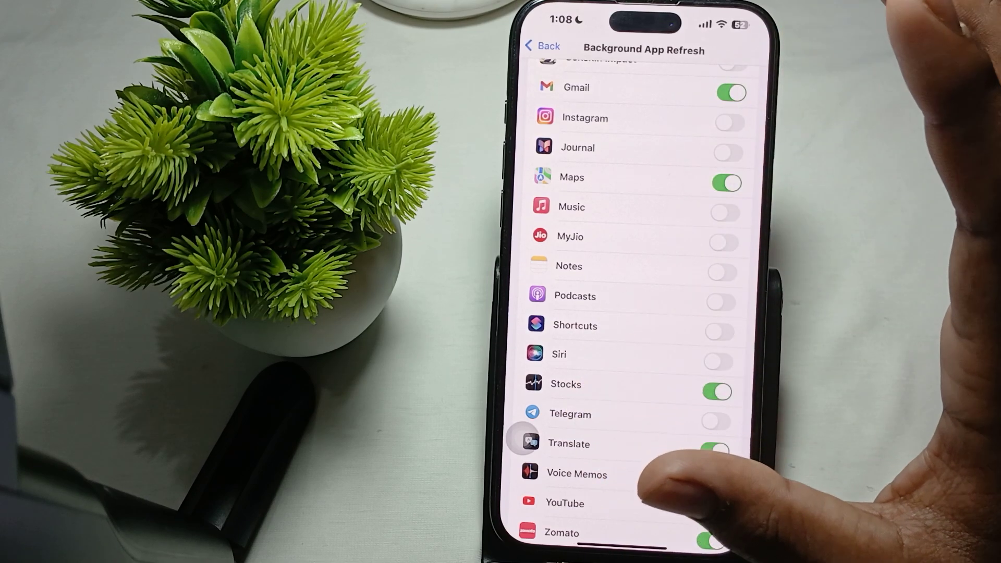
{"action": "left_click", "coordinate": [713, 451]}
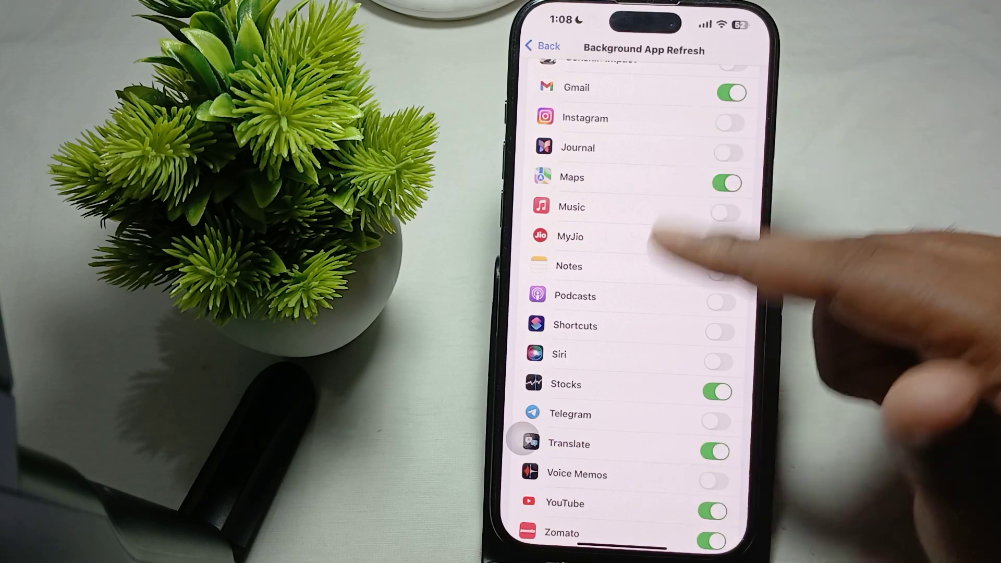